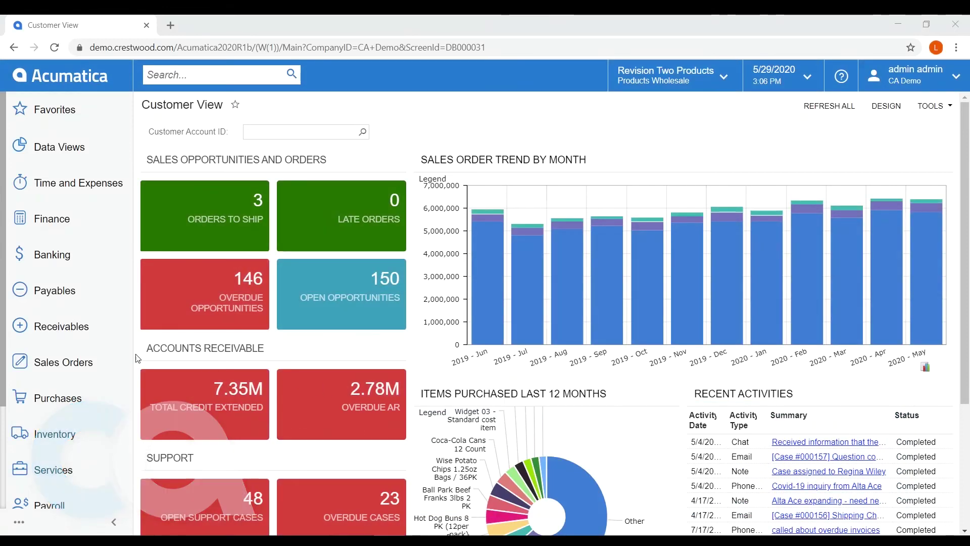
# Step: Start a new sales order for the customer USA Bartending School
pyautogui.click(81, 360)
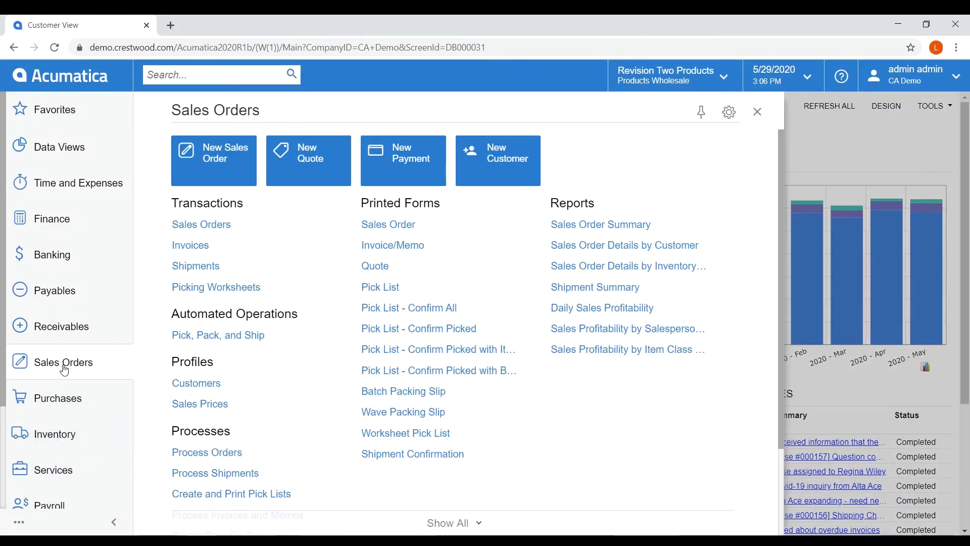
pyautogui.click(226, 161)
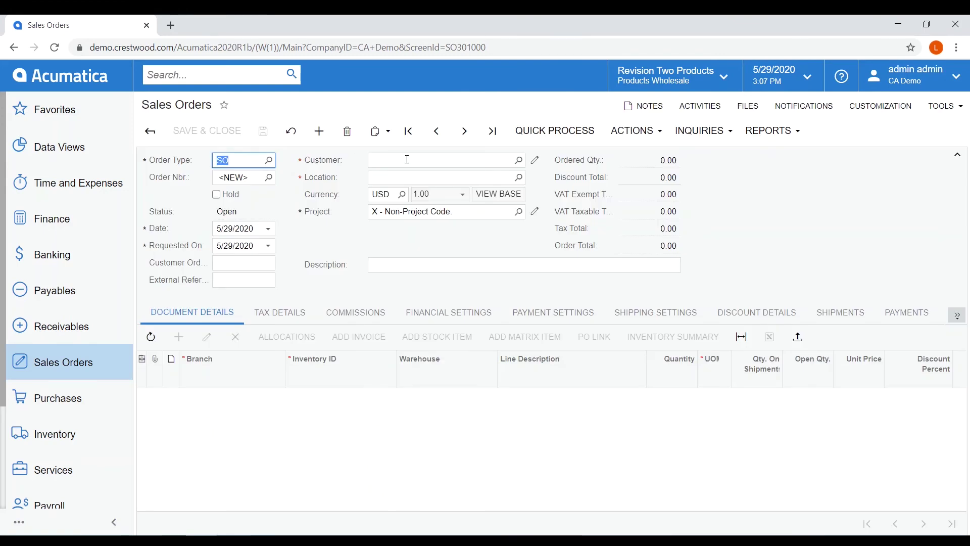
pyautogui.click(408, 160)
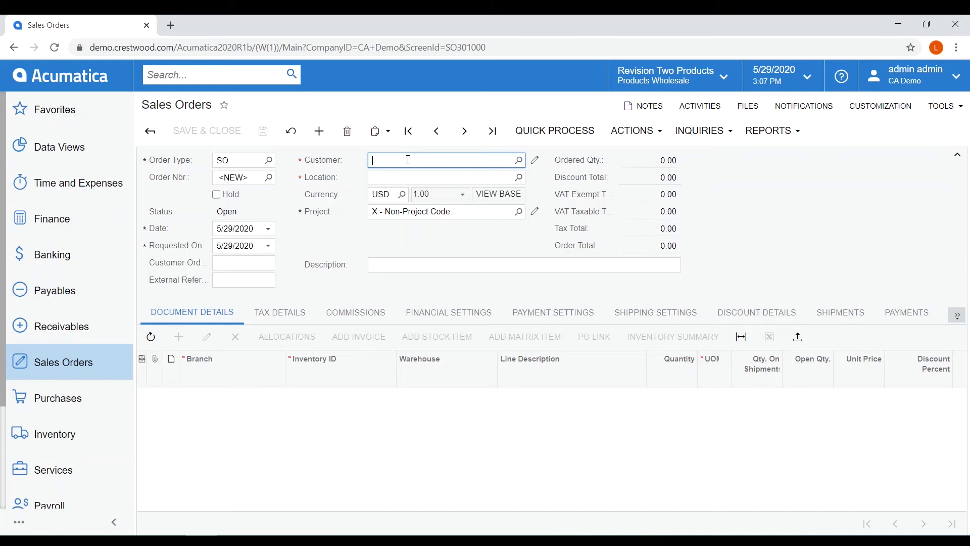
pyautogui.write('usa')
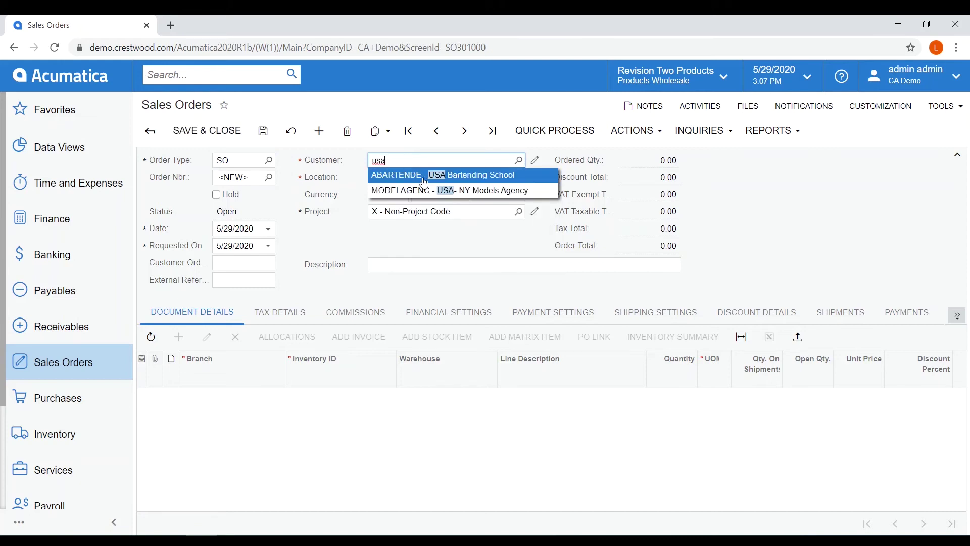
pyautogui.click(419, 176)
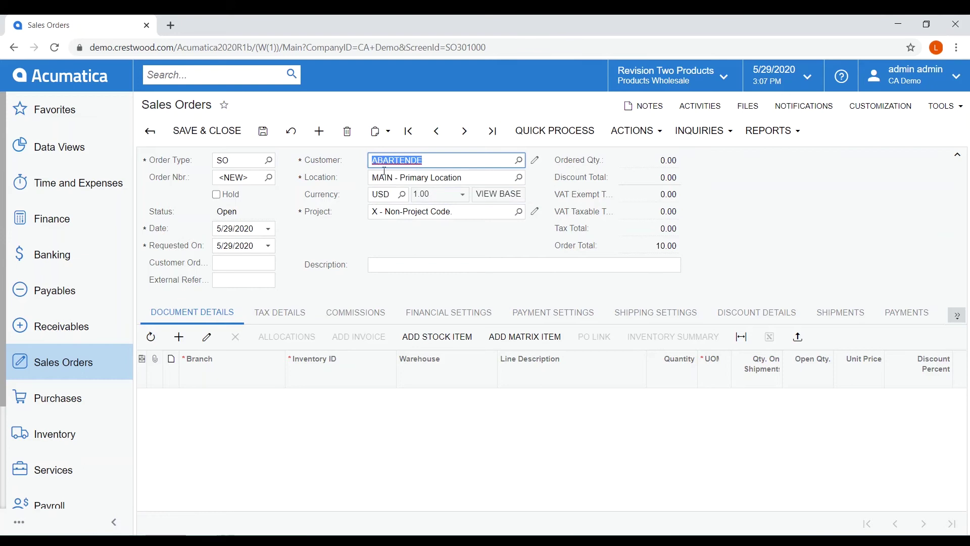
# Step: Add an order line for item TEE-BLU-XS from the RETAIL warehouse with a quantity of 7
pyautogui.click(179, 338)
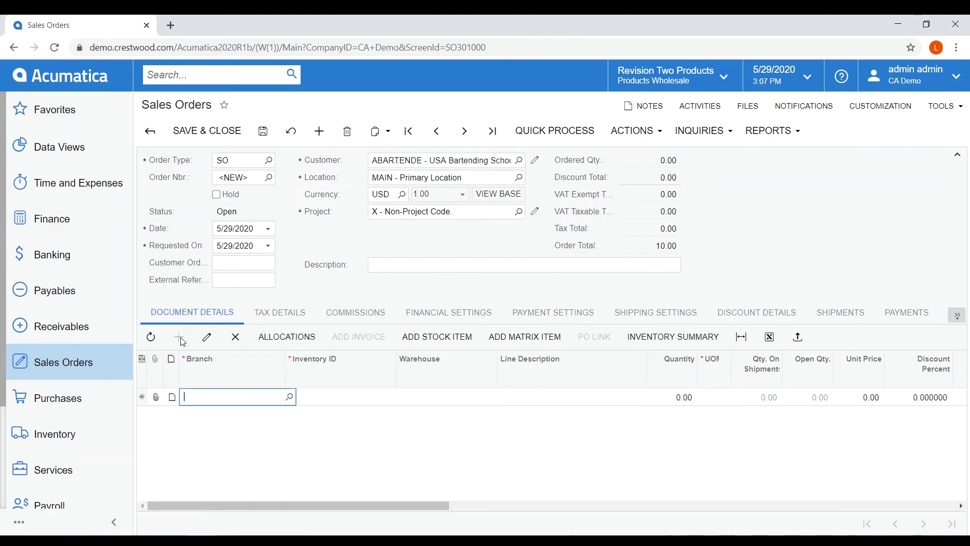
pyautogui.press('Tab')
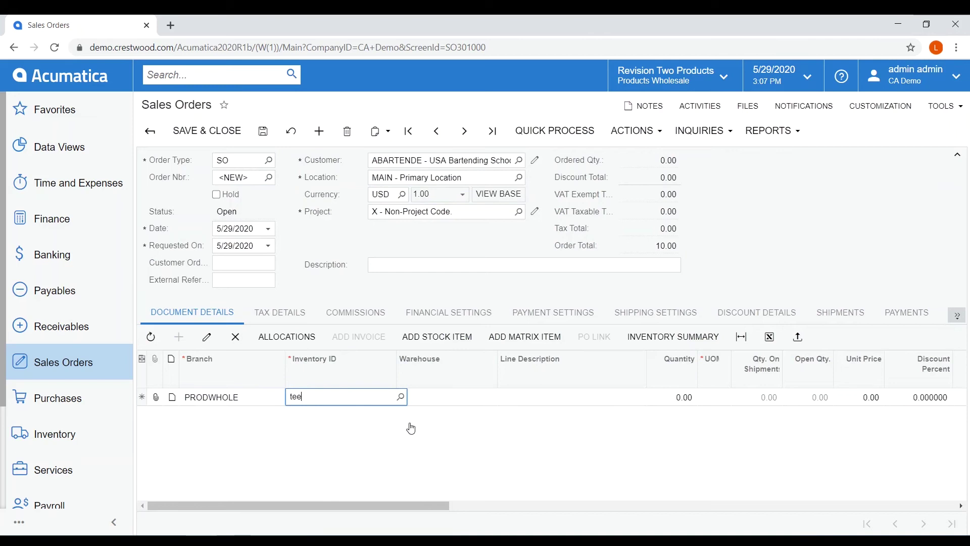
pyautogui.scroll(-2, 396, 455)
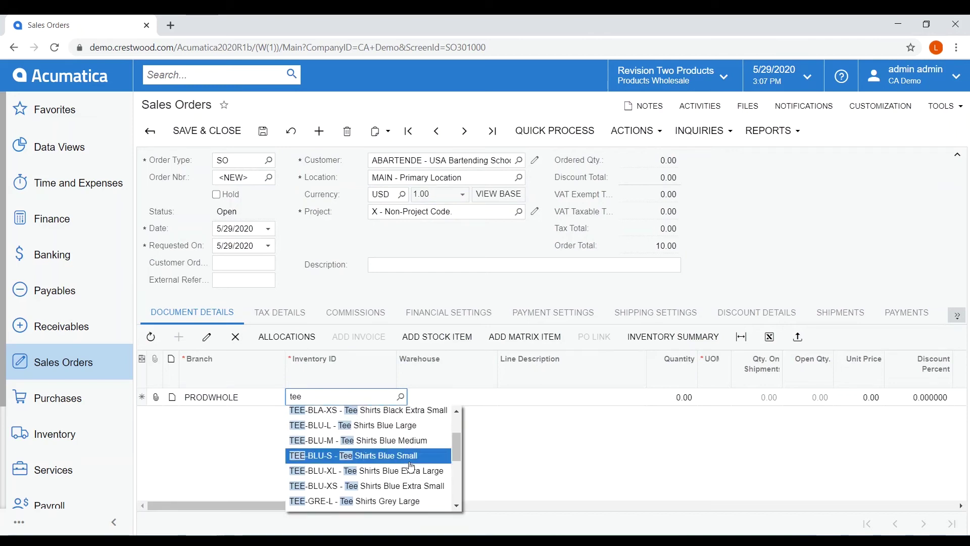
pyautogui.click(398, 486)
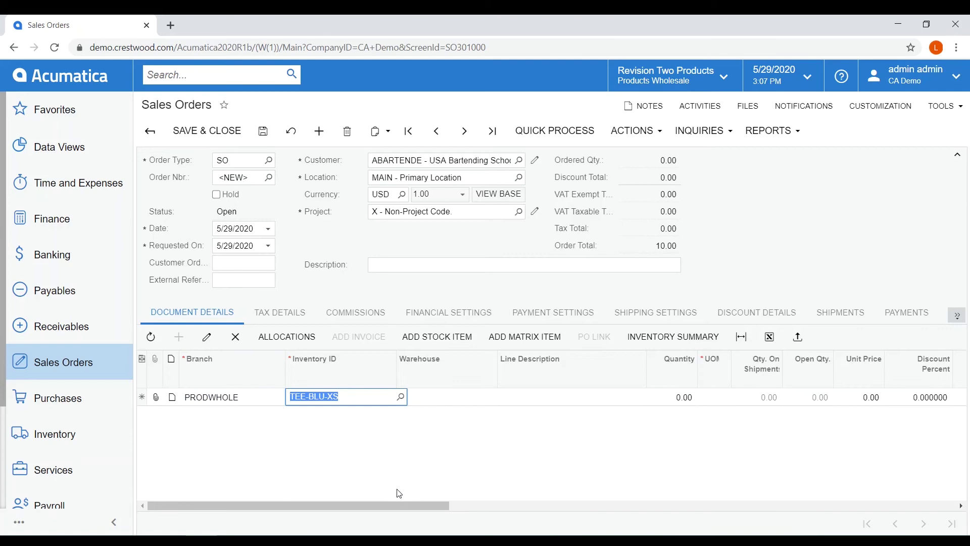
pyautogui.press('Tab')
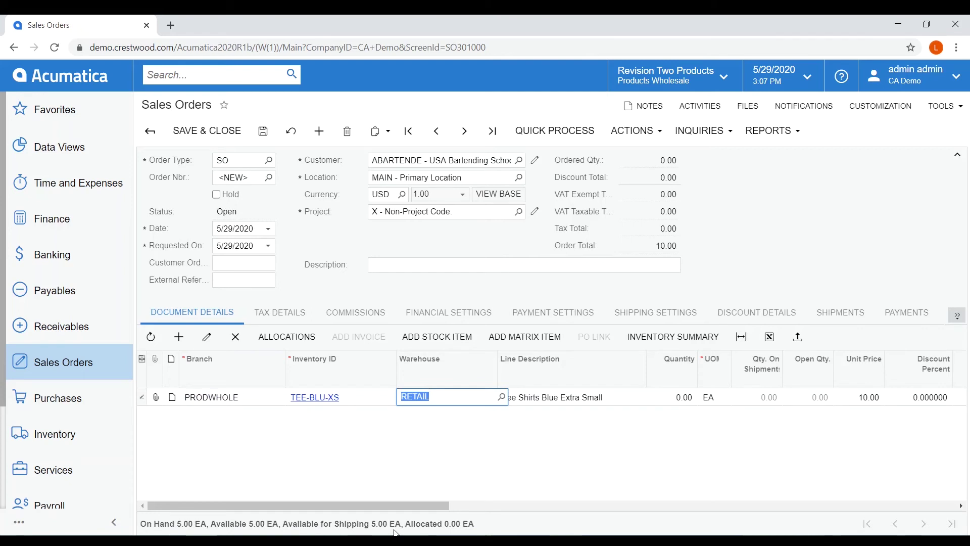
pyautogui.press('Tab')
pyautogui.press('Tab')
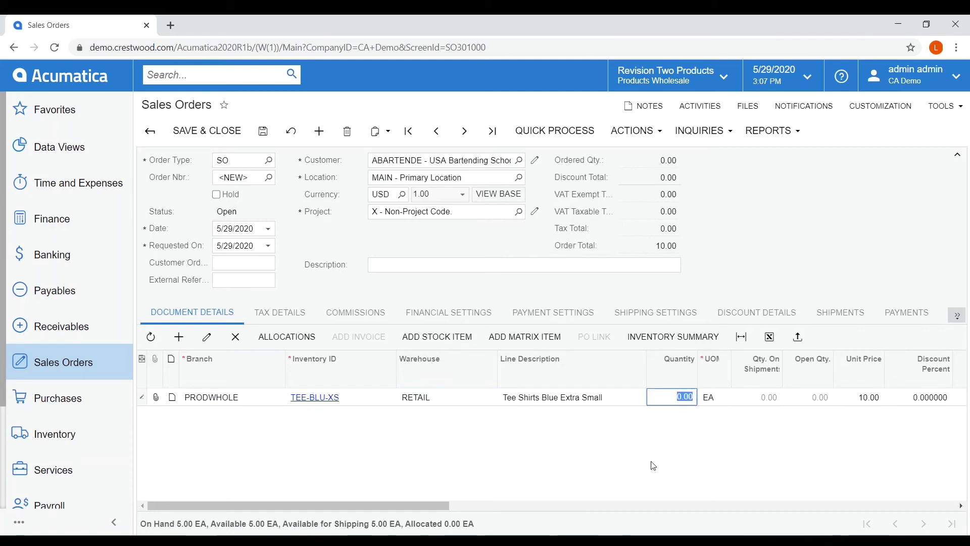
pyautogui.write('7')
pyautogui.press('Tab')
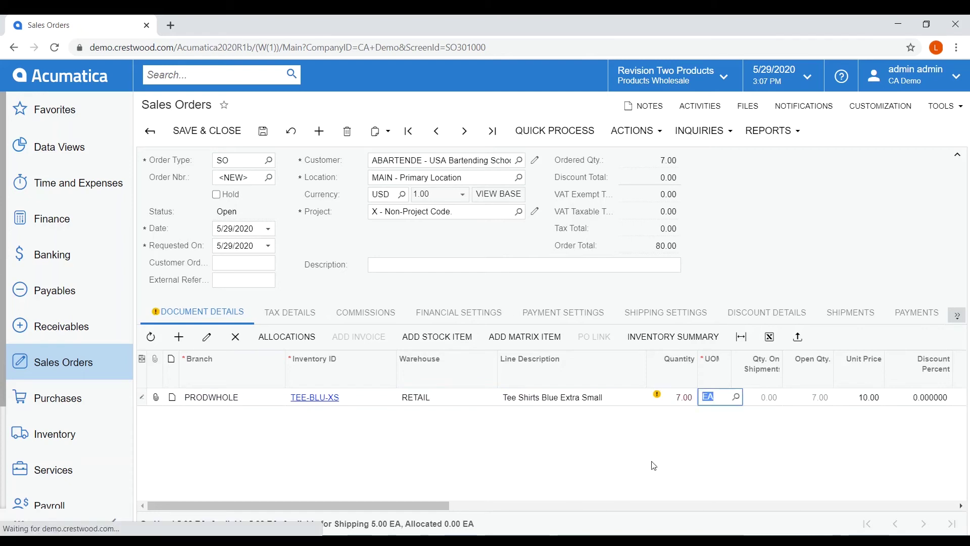
# Step: Allocate the available RETAIL warehouse stock to the TEE-BLU-XS line
pyautogui.moveTo(671, 398)
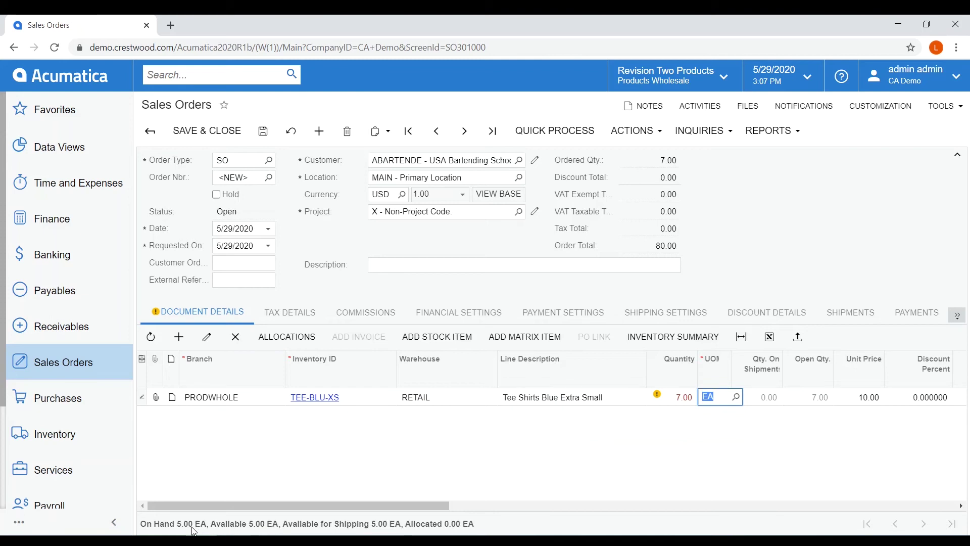
pyautogui.click(277, 338)
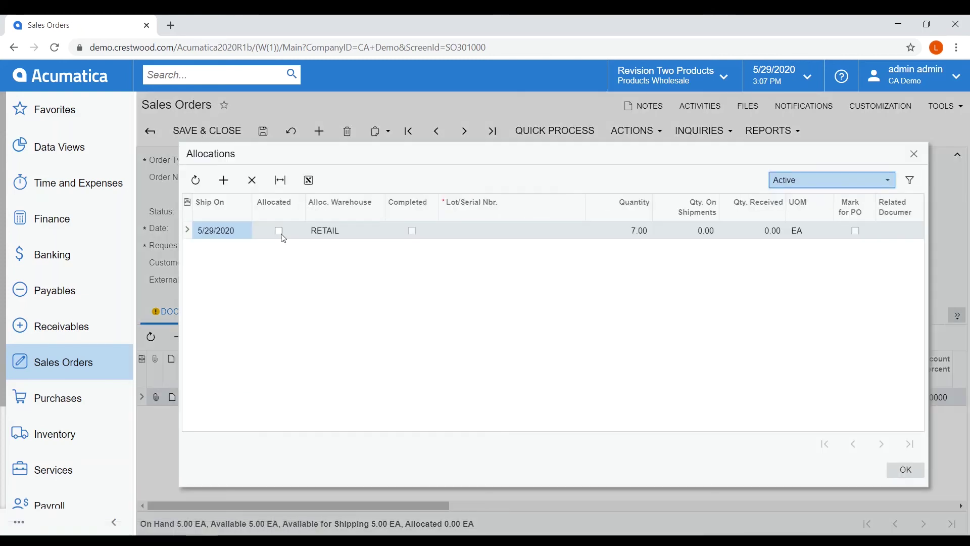
pyautogui.click(281, 233)
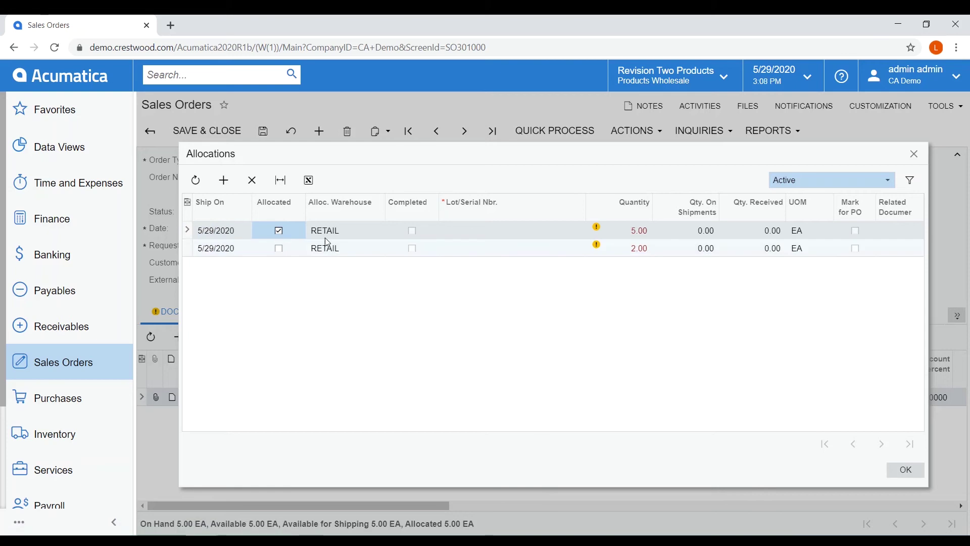
pyautogui.moveTo(634, 236)
pyautogui.click(350, 251)
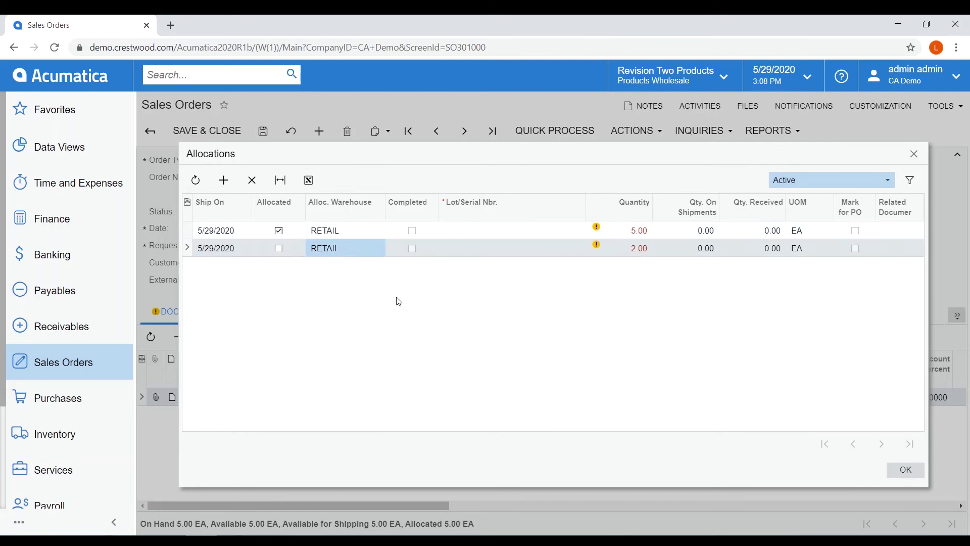
pyautogui.click(906, 470)
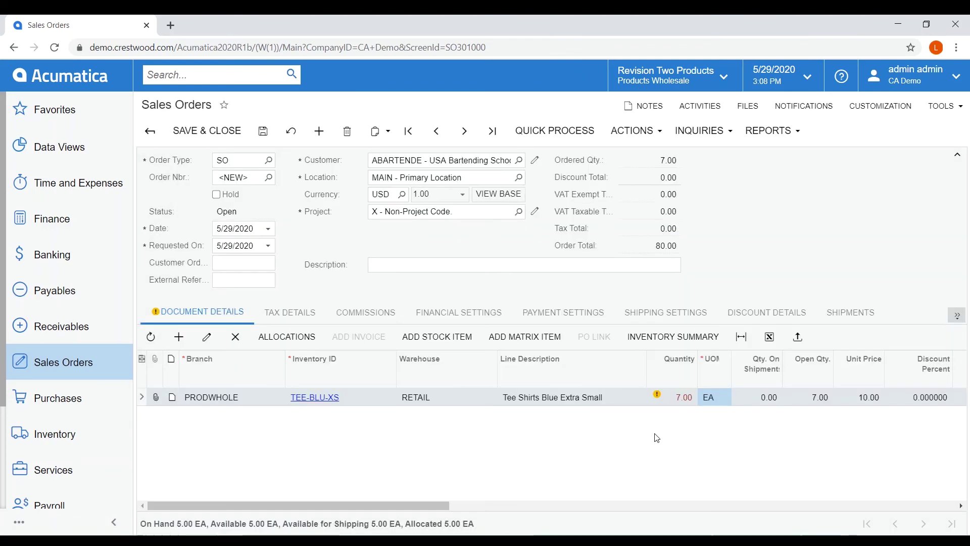
# Step: Set the TEE-BLU-XS line's Ship On date to 6/5/2020 and its shipping rule to Ship Complete
pyautogui.click(961, 505)
pyautogui.click(960, 505)
pyautogui.click(960, 506)
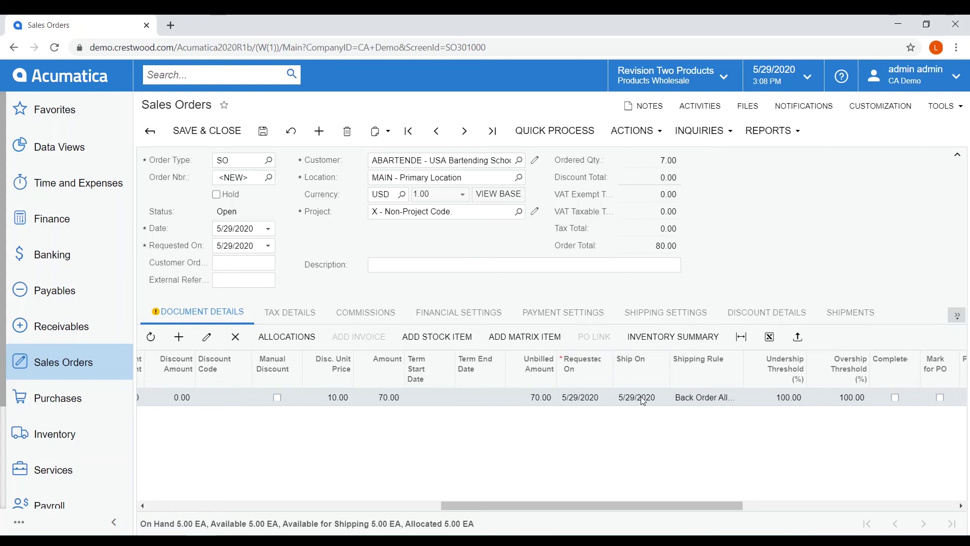
pyautogui.click(659, 398)
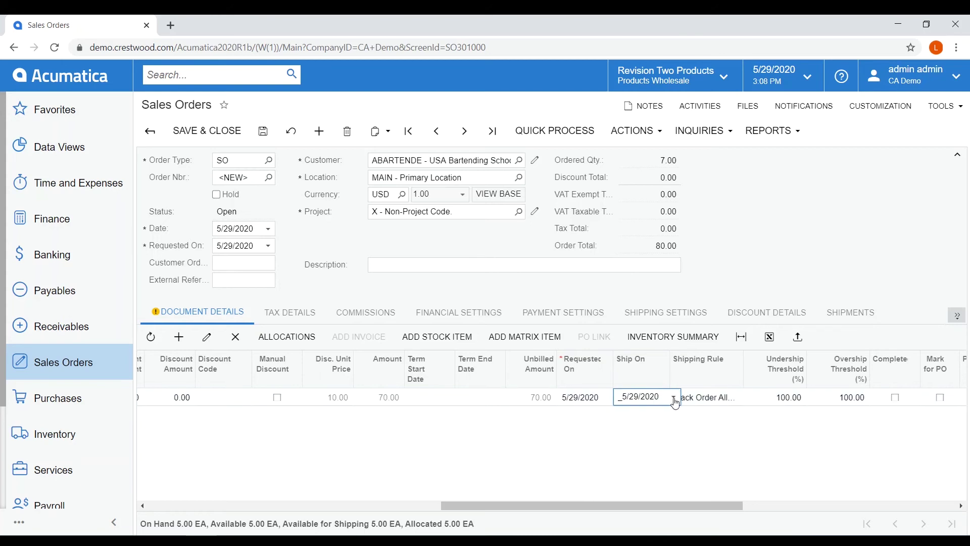
pyautogui.click(675, 398)
pyautogui.click(769, 369)
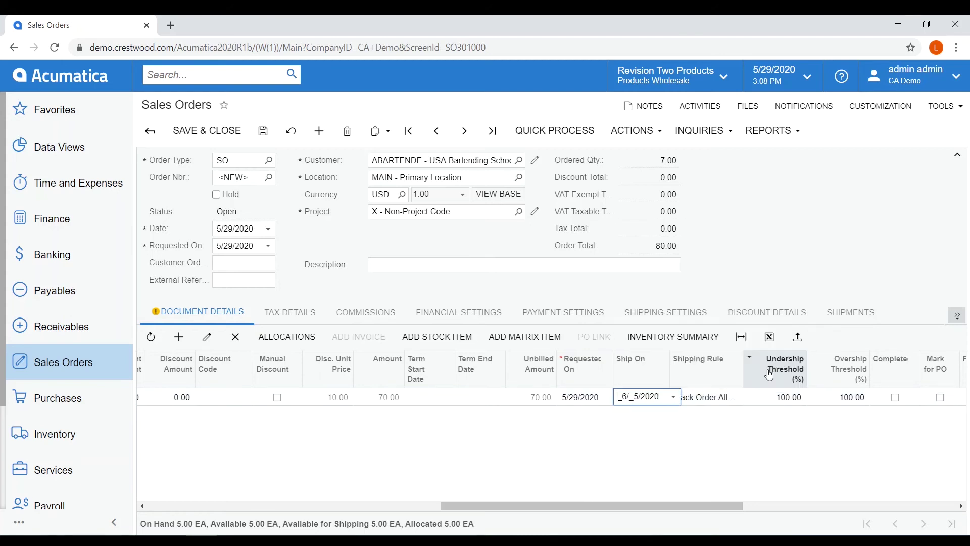
pyautogui.click(712, 400)
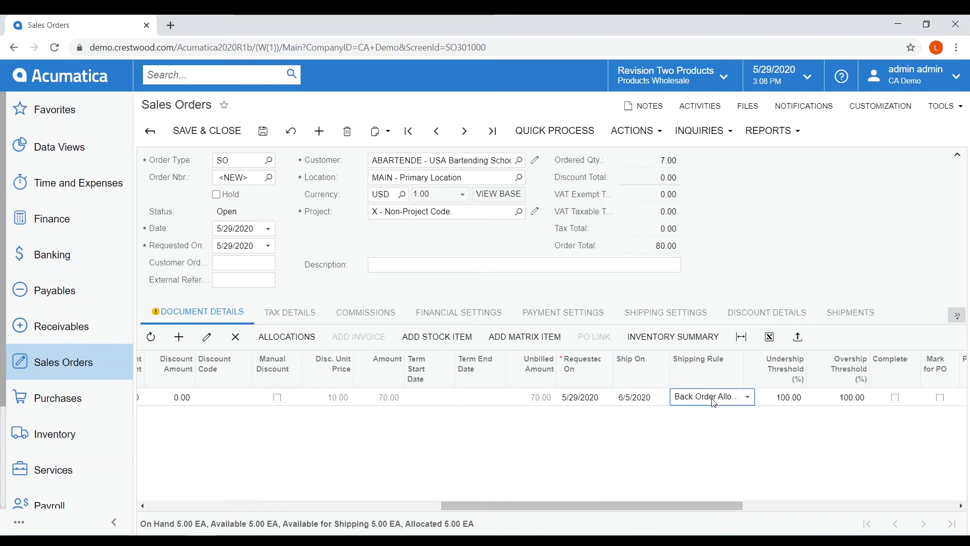
pyautogui.click(748, 400)
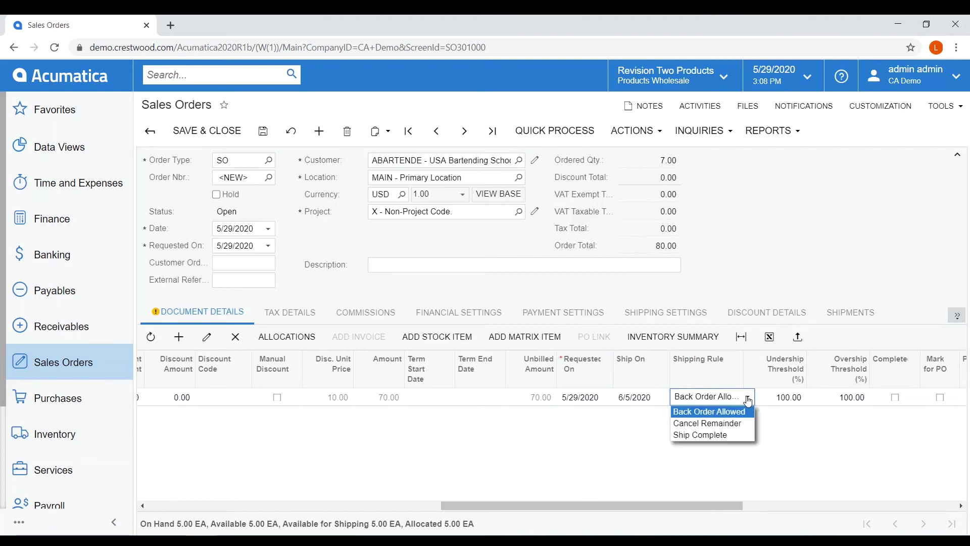
pyautogui.click(729, 436)
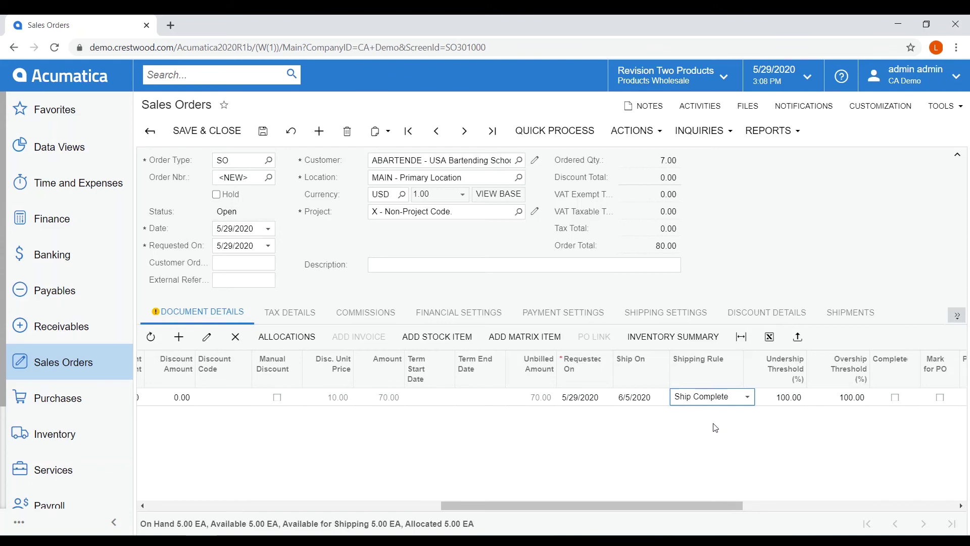
# Step: Mark the TEE-BLU-XS line for PO and check how its allocations are split
pyautogui.moveTo(698, 505); pyautogui.dragTo(763, 506)
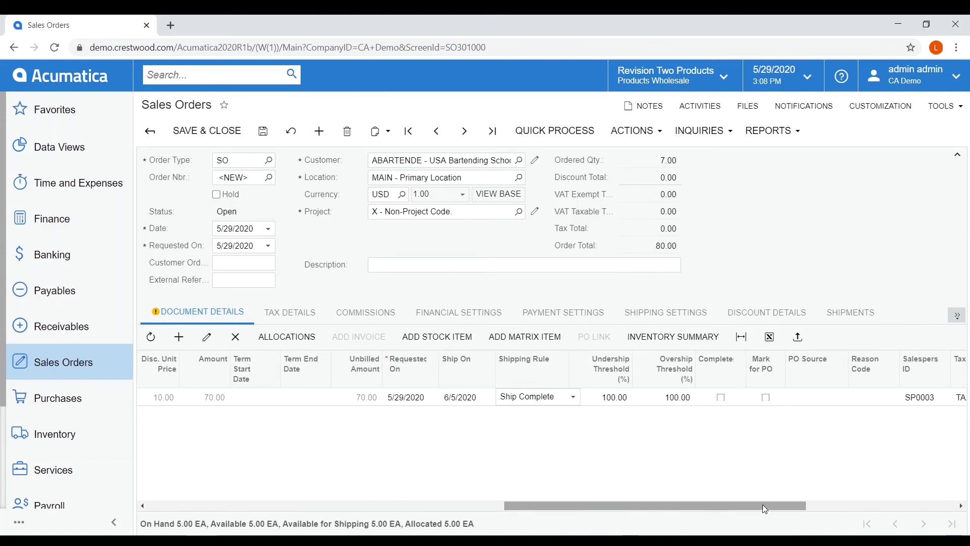
pyautogui.click(766, 398)
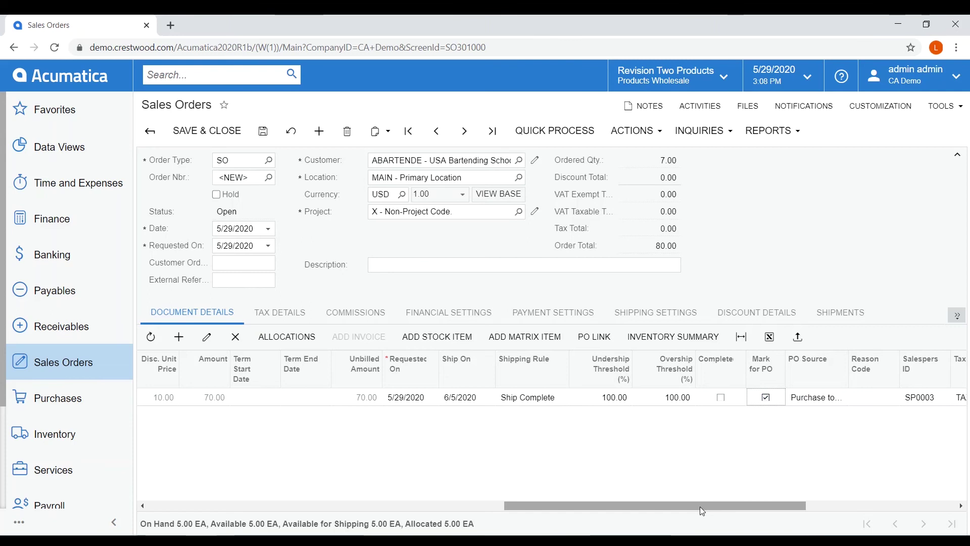
pyautogui.click(289, 339)
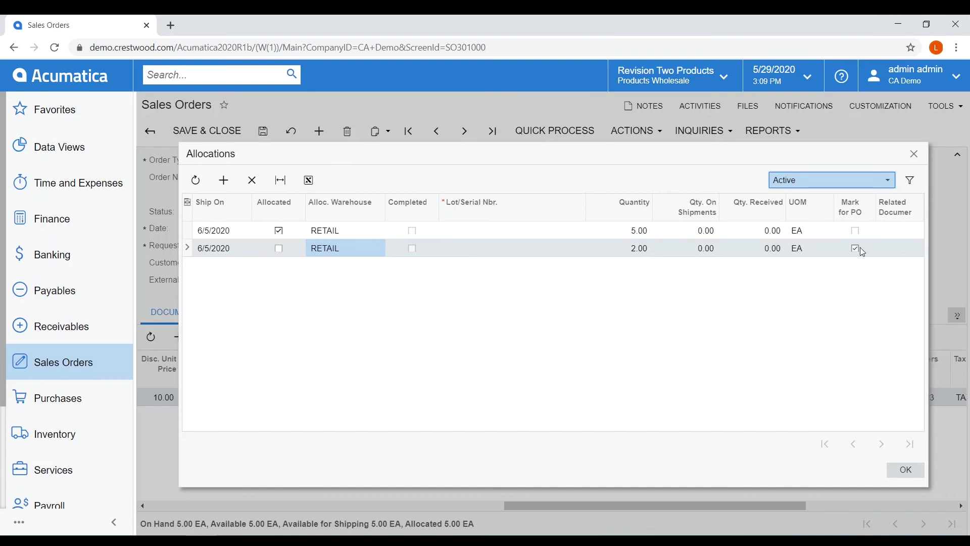
pyautogui.click(905, 470)
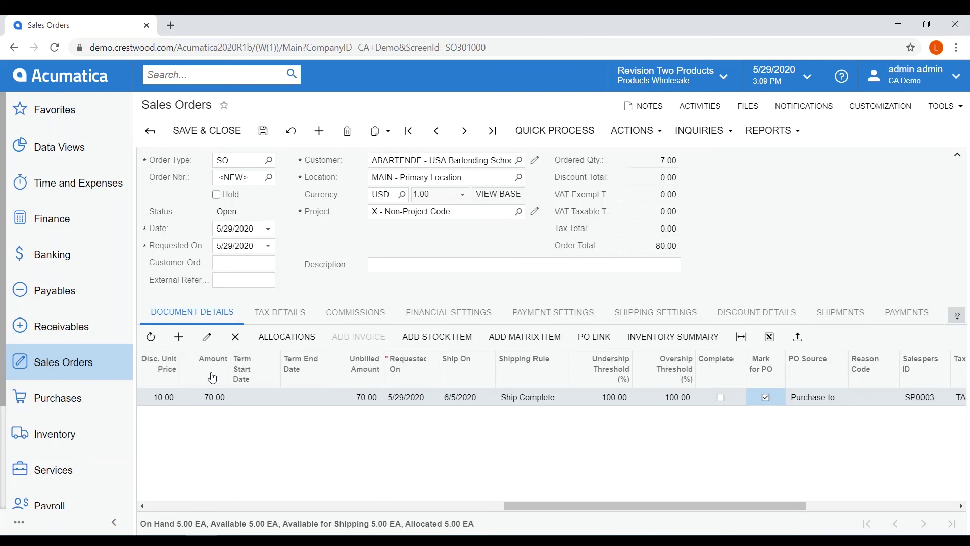
# Step: Save the sales order and create a purchase order from it for the TEE-BLU-XS shortage
pyautogui.click(263, 132)
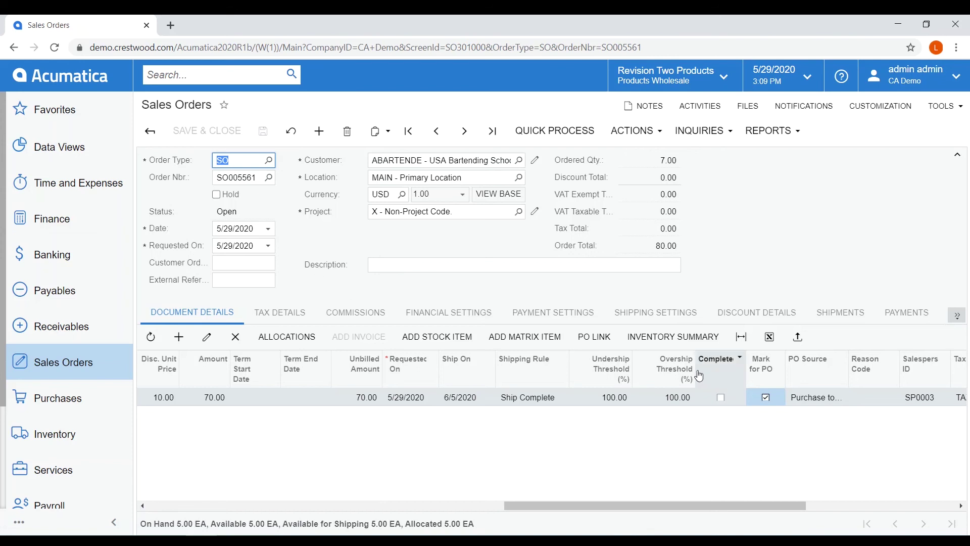
pyautogui.click(650, 132)
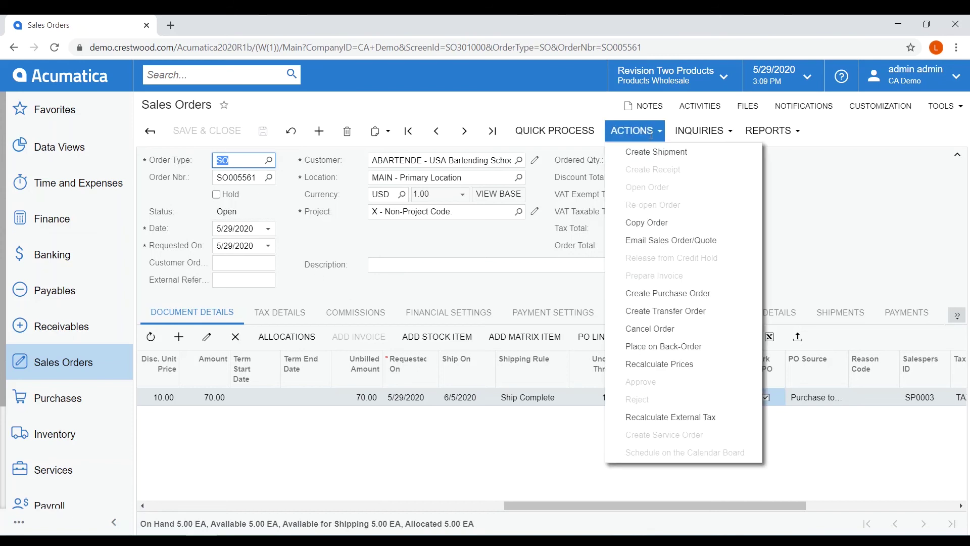
pyautogui.click(676, 293)
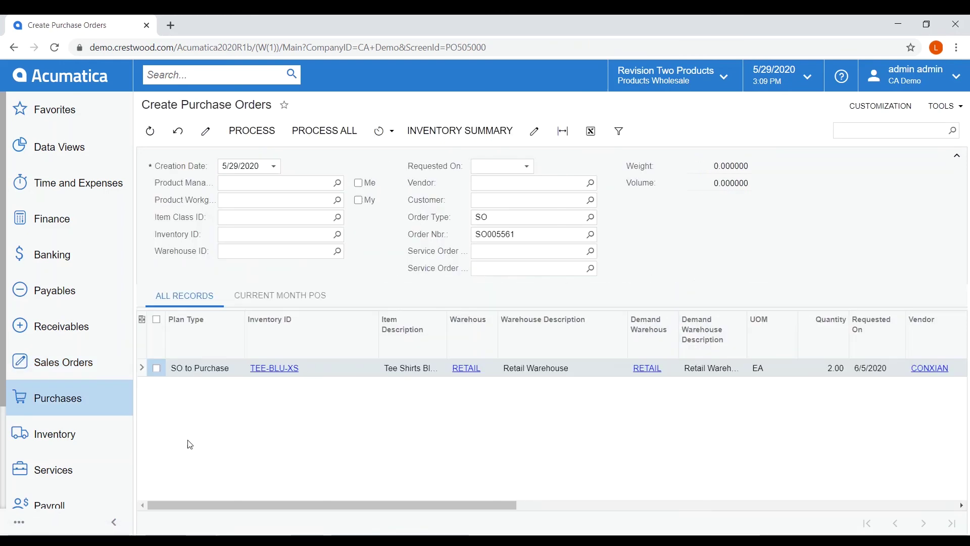
pyautogui.click(157, 368)
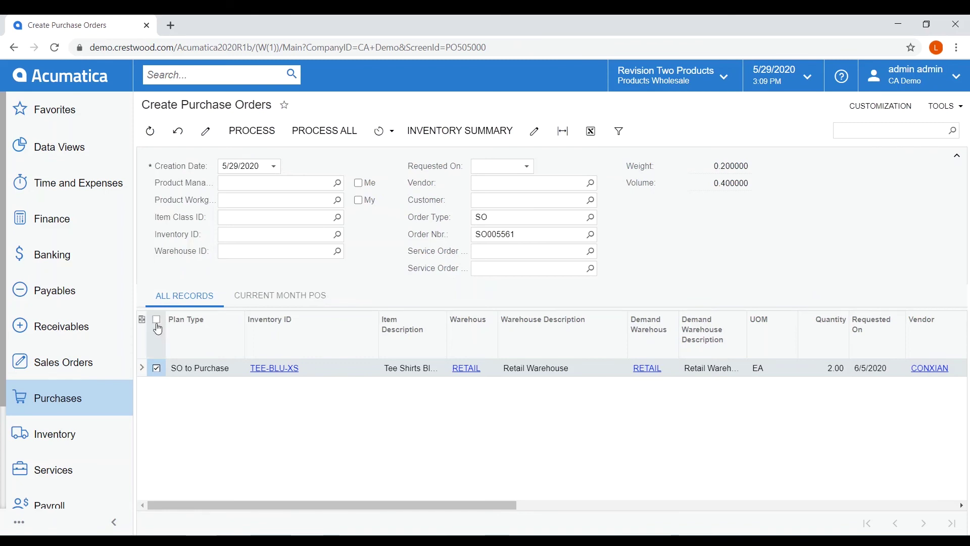
pyautogui.click(254, 133)
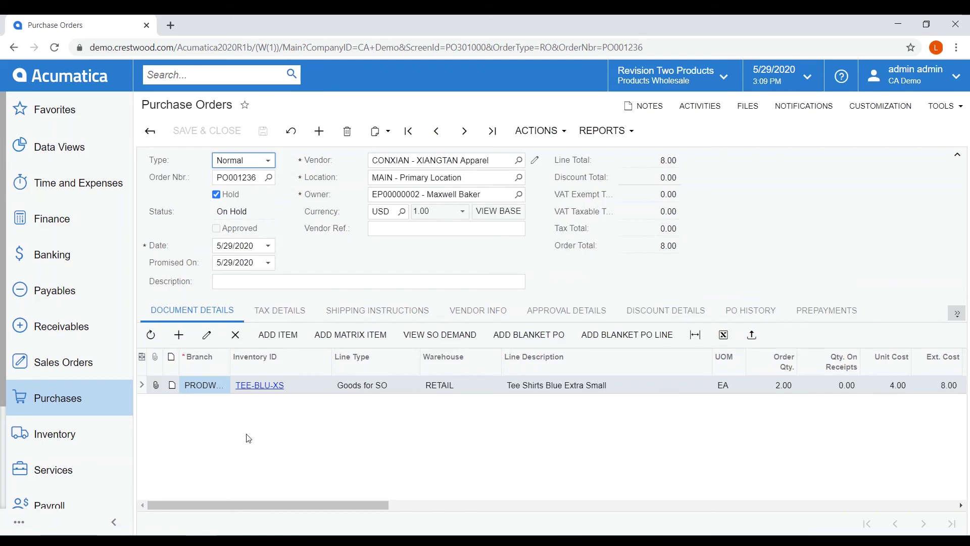
# Step: Take the TEE-BLU-XS purchase order off hold, check its approval details and approve it
pyautogui.click(217, 194)
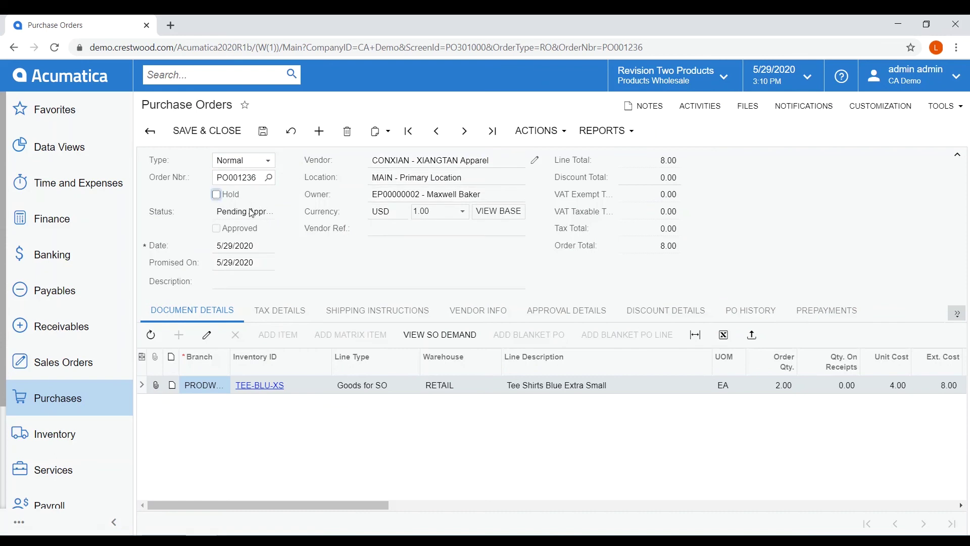
pyautogui.click(568, 314)
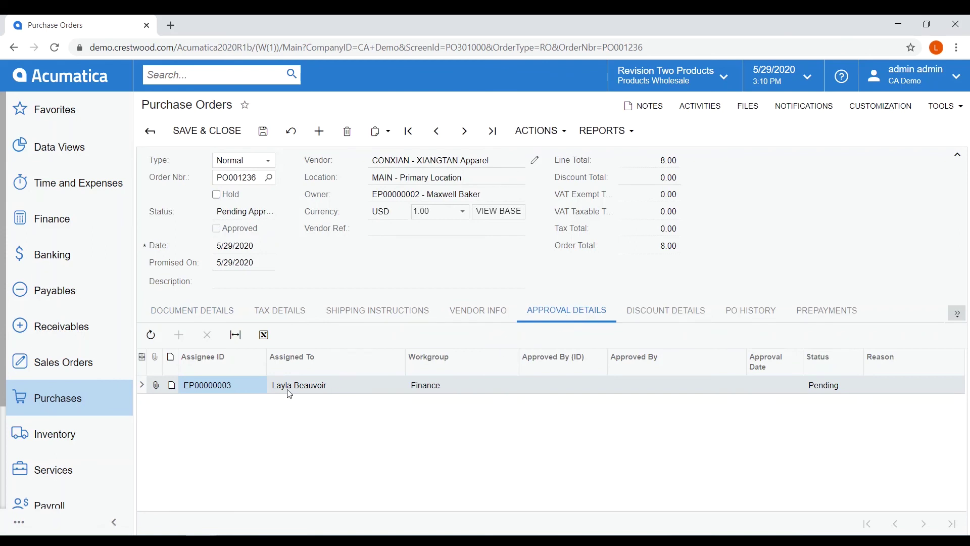
pyautogui.click(553, 130)
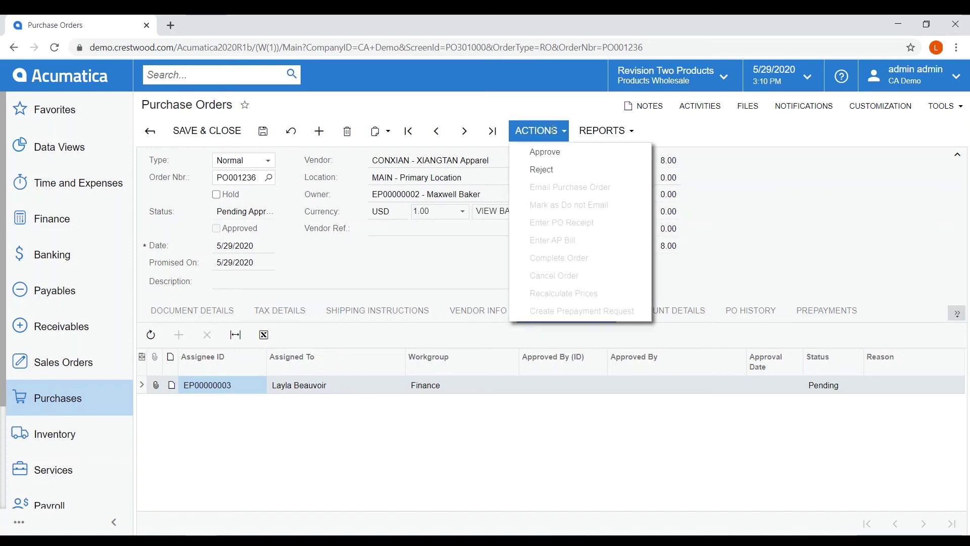
pyautogui.click(566, 157)
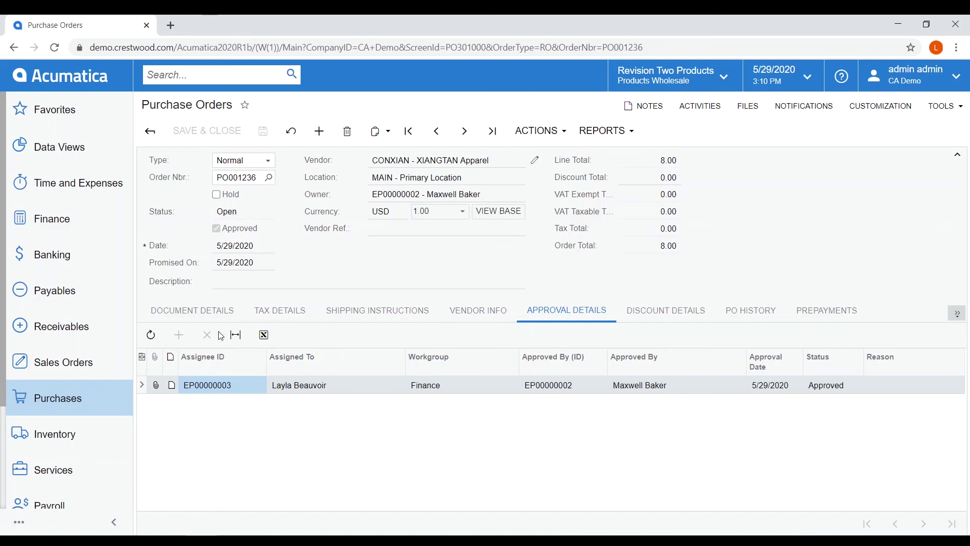
pyautogui.click(219, 315)
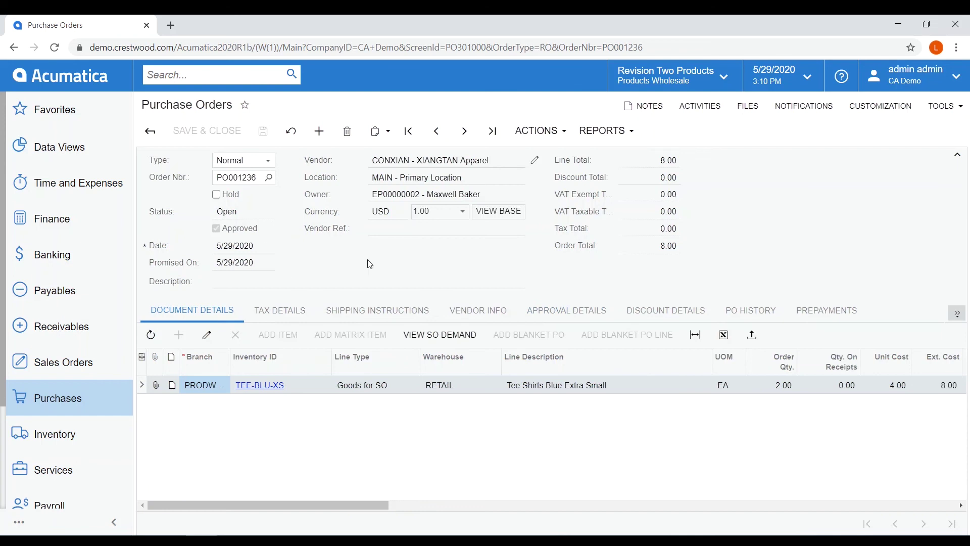
# Step: Start a new SO-type sales order for the first customer in the customer list
pyautogui.click(64, 368)
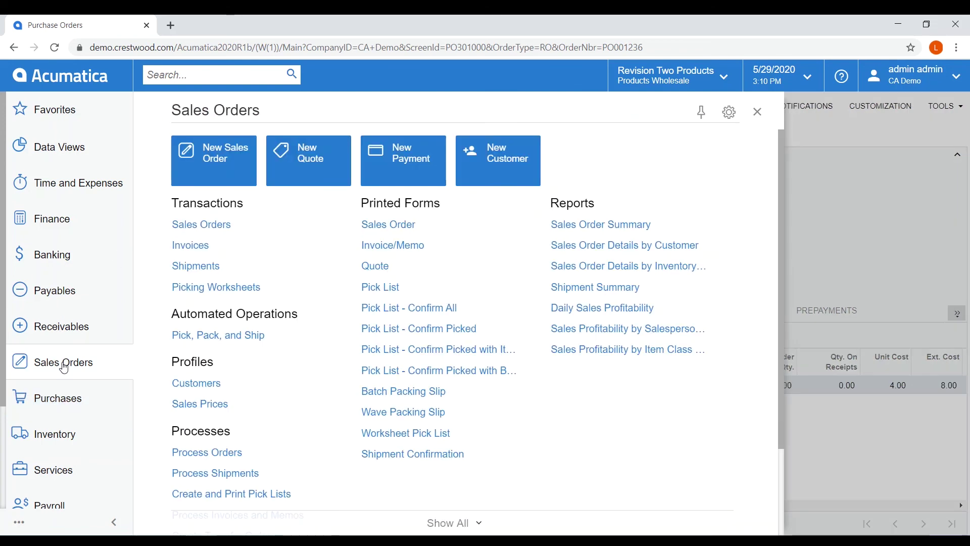
pyautogui.click(216, 159)
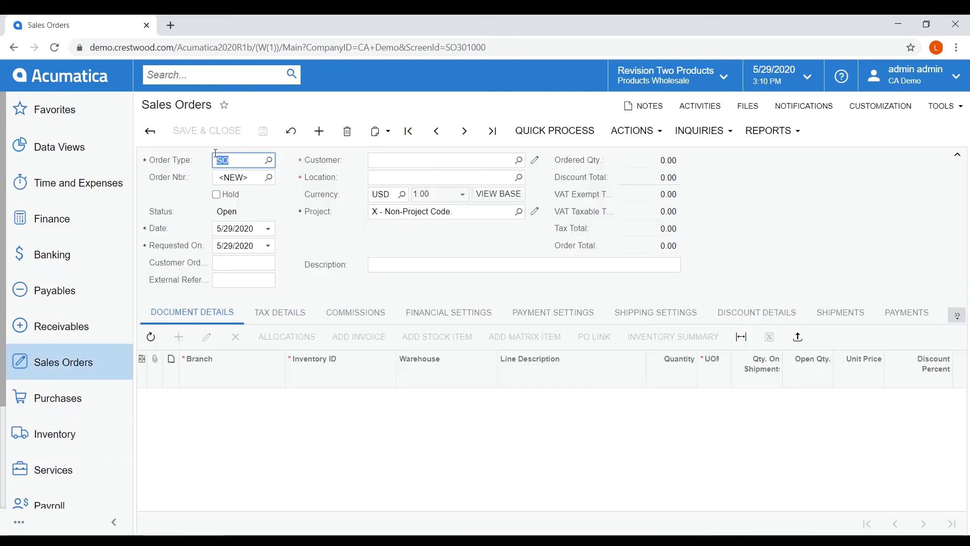
pyautogui.click(519, 161)
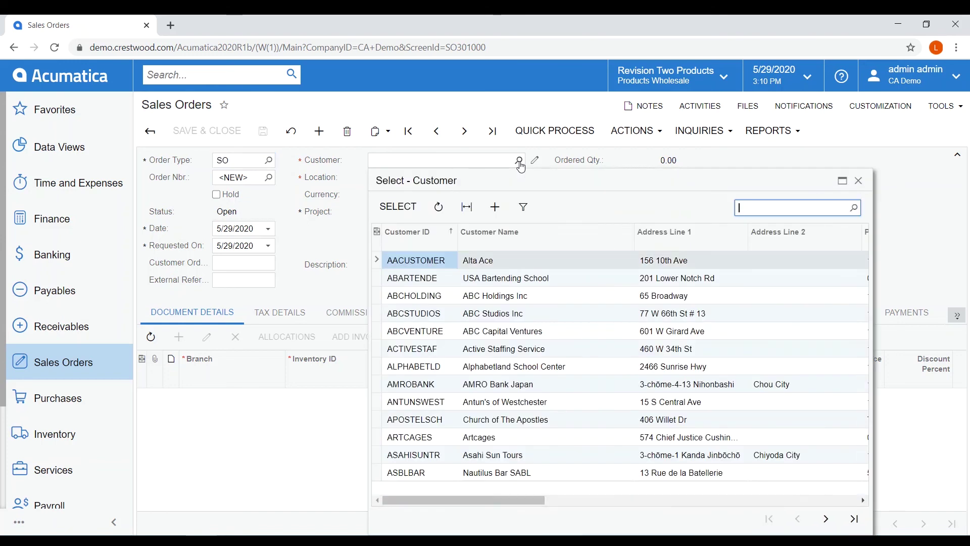
pyautogui.click(430, 279)
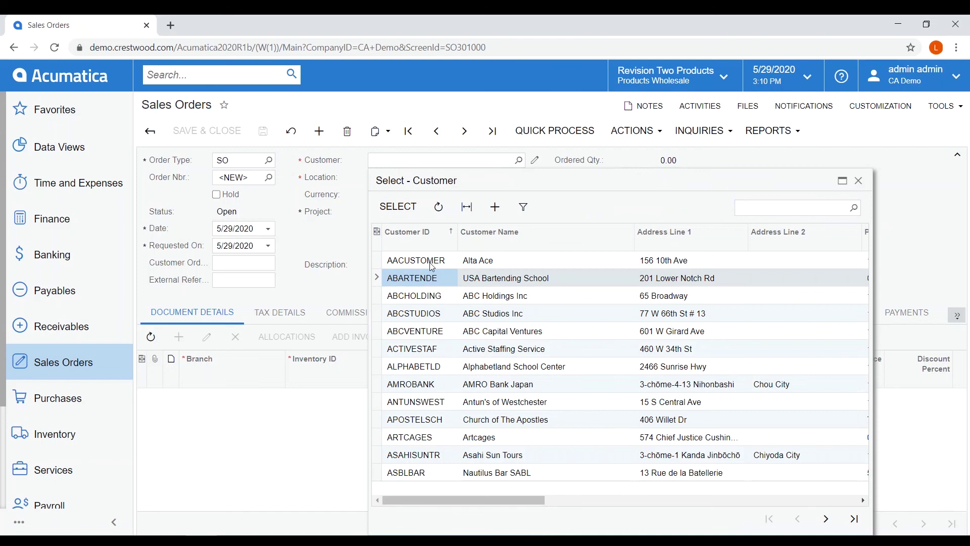
pyautogui.doubleClick(430, 261)
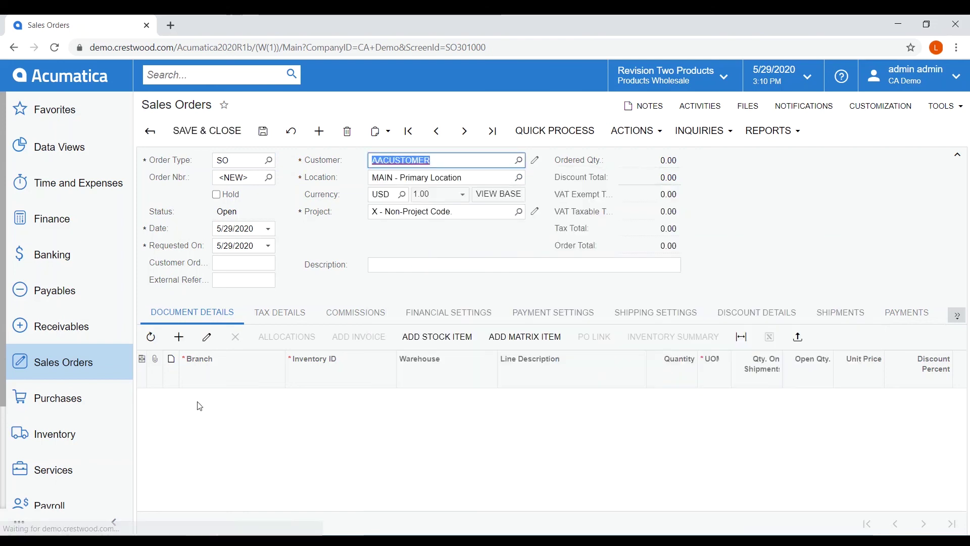
# Step: Add a line for item TEE-BLU-XS, Tee Shirts Blue Extra Small, to the new sales order
pyautogui.click(179, 336)
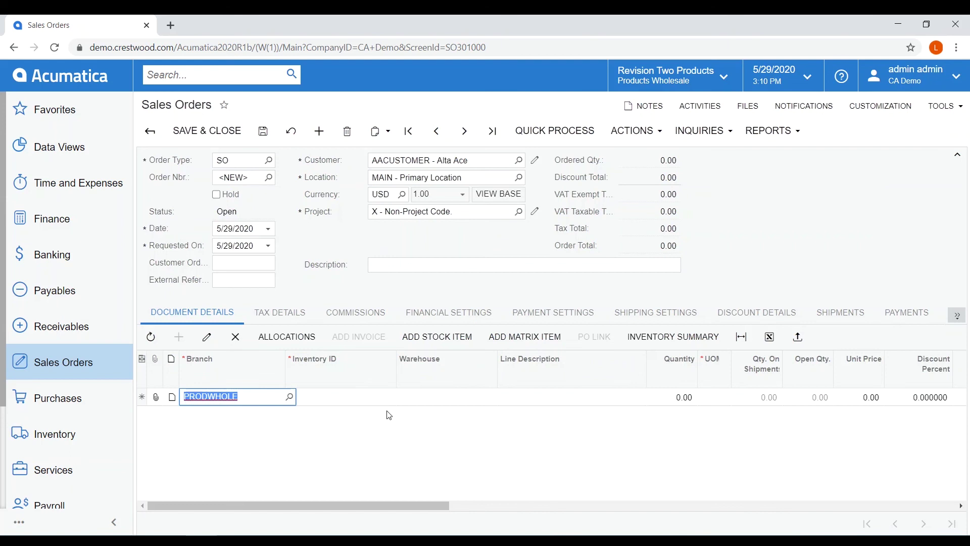
pyautogui.press('Tab')
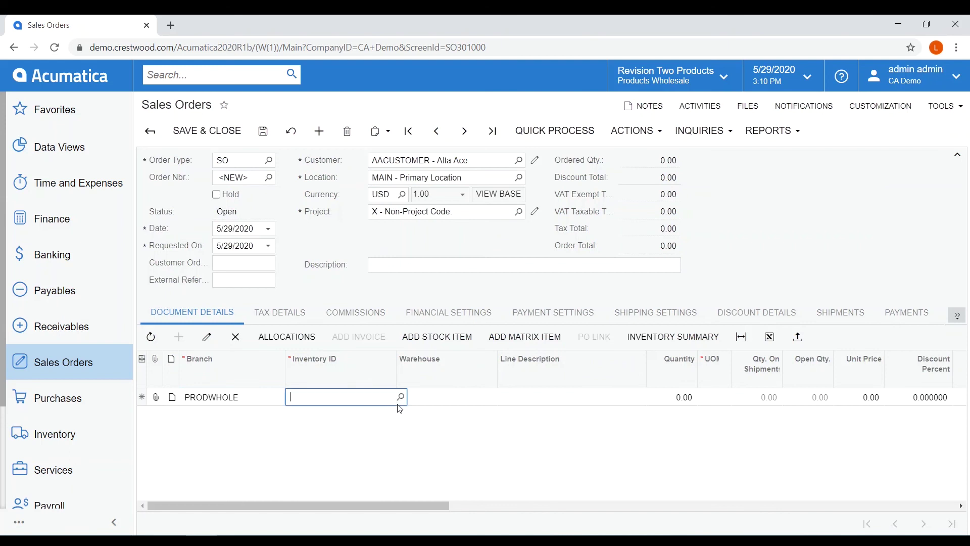
pyautogui.write('blue')
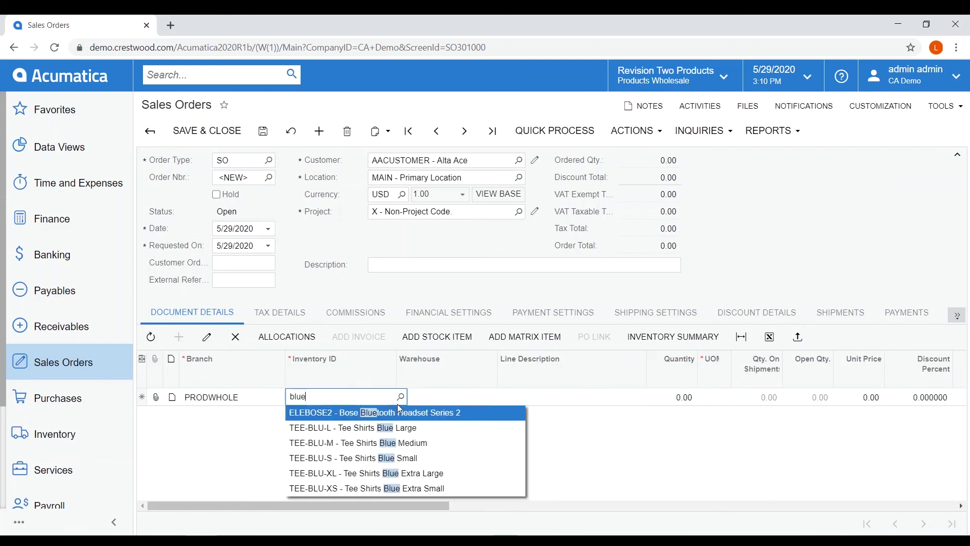
pyautogui.click(414, 488)
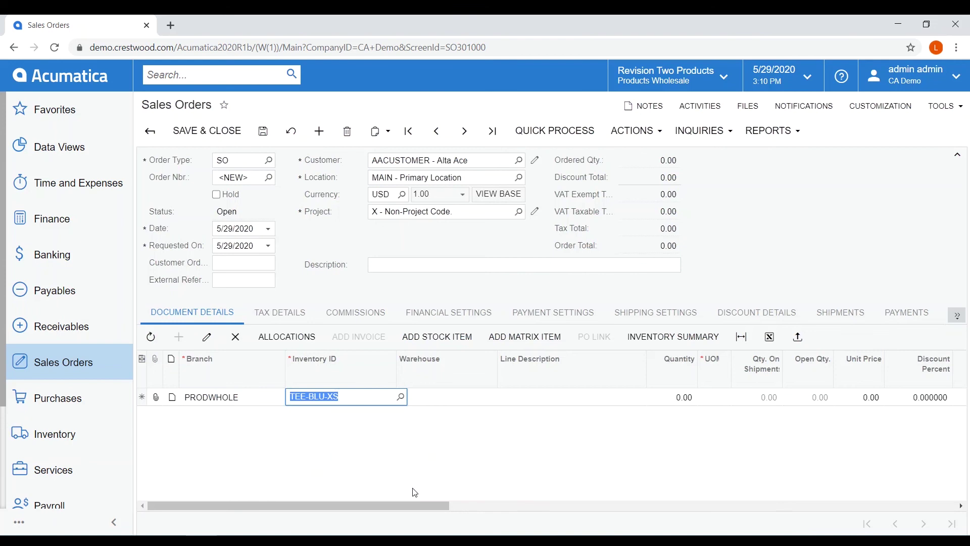
pyautogui.press('Tab')
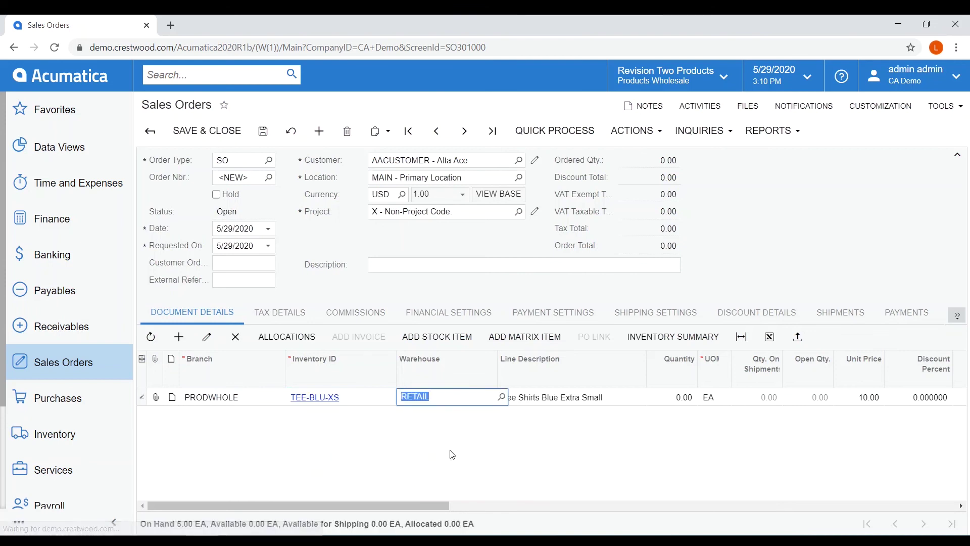